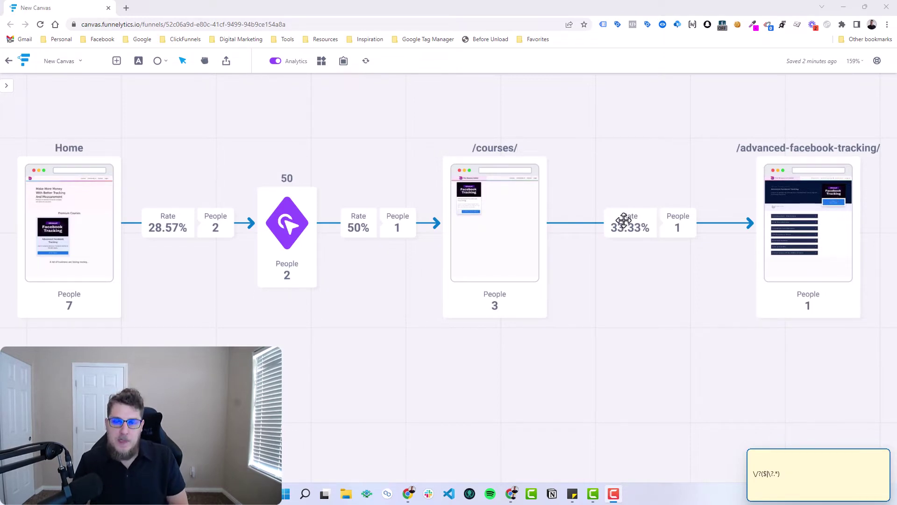
Step: Switch from the Funnelytics canvas to the Chrome window showing mediauthentic.com
key(alt+Tab)
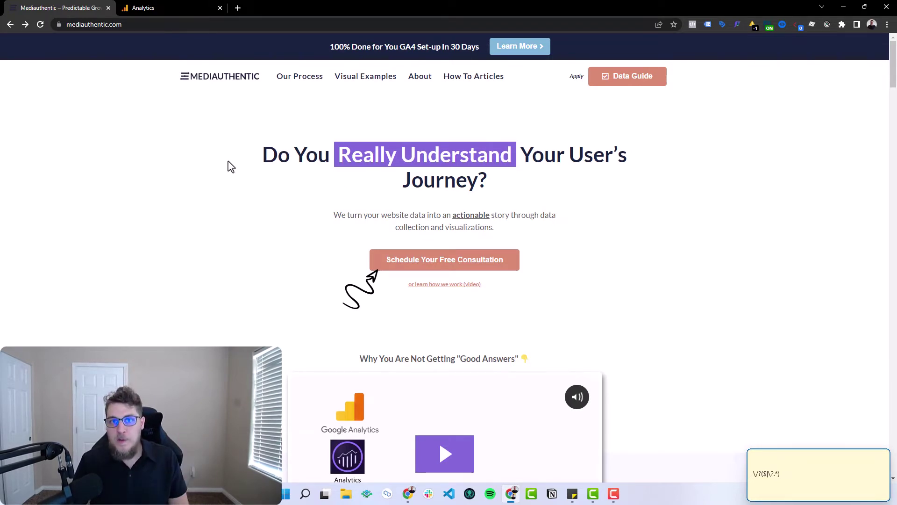
Step: Visit the Data Guide cheat sheet page, then go forward to /cheatsheet/thank-you/
click(619, 92)
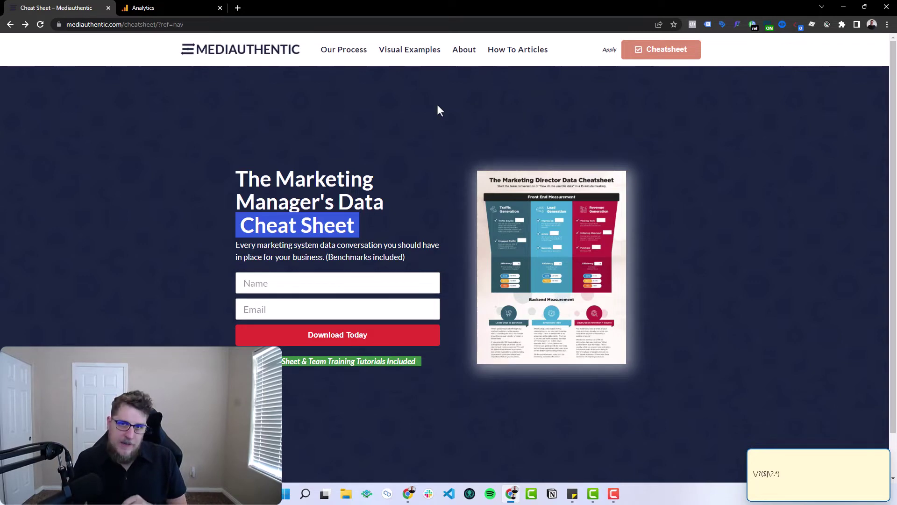
key(alt+Right)
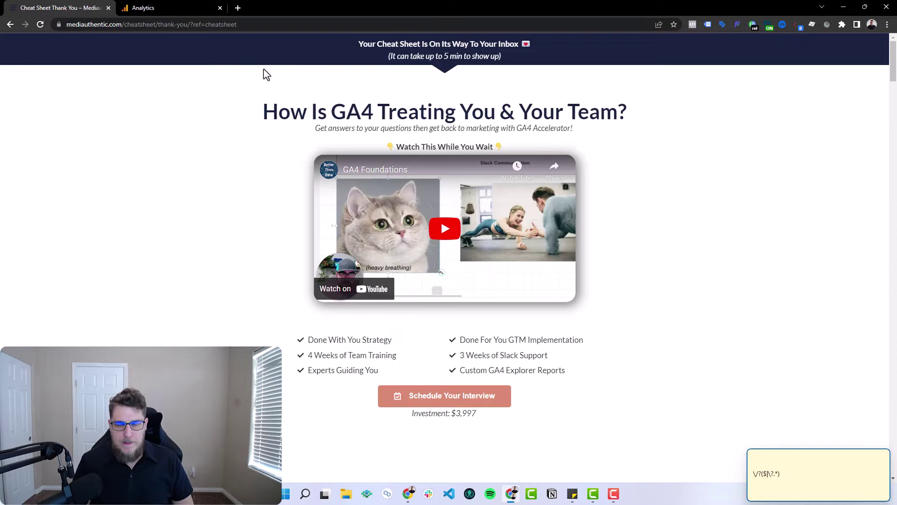
Step: Open the saved Funnel exploration showing Homepage, Cheatsheet and Thank You Page at 101, 12 and 4 users
click(160, 13)
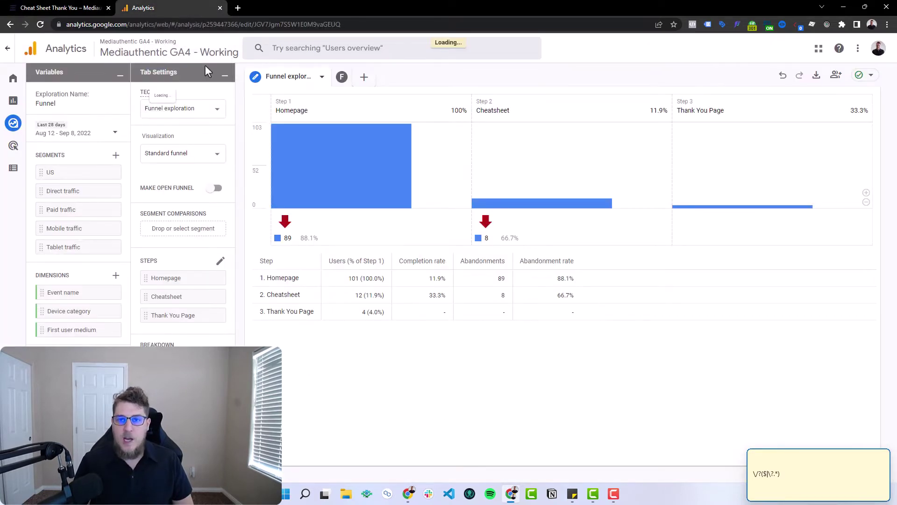
mouse_move(17, 136)
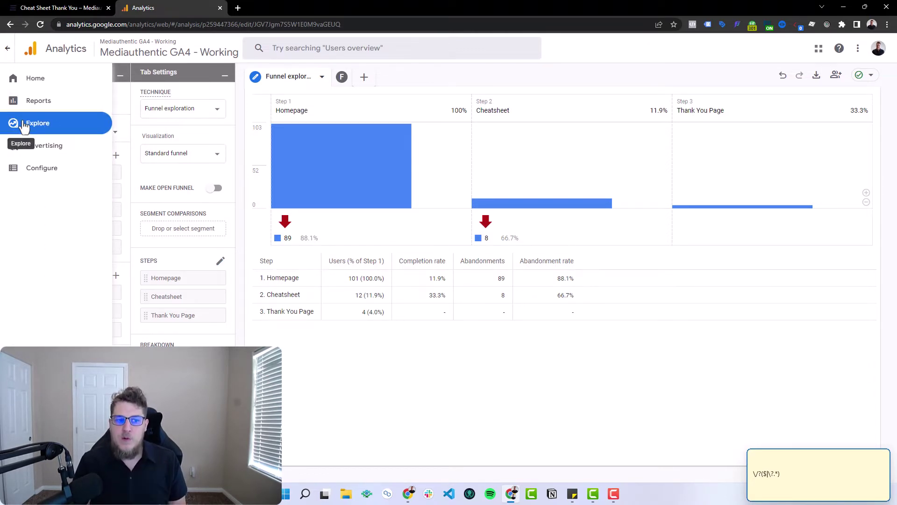
click(24, 126)
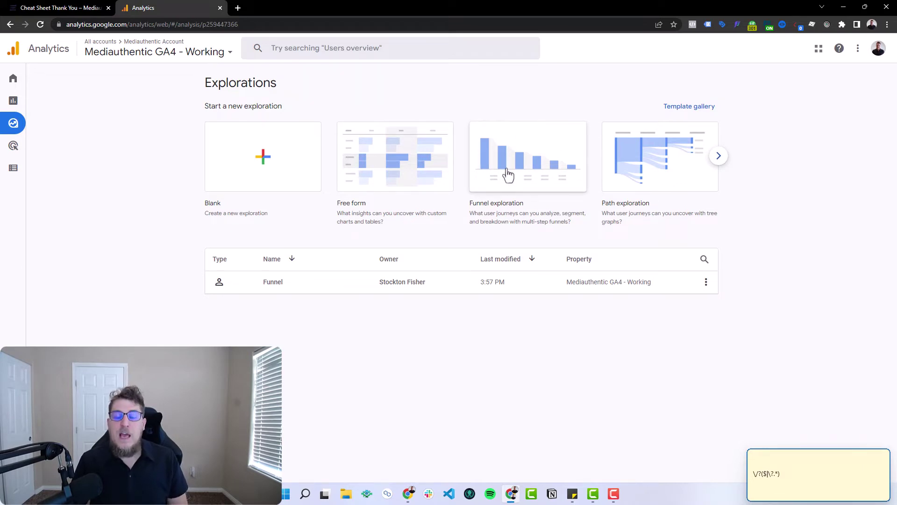
click(269, 285)
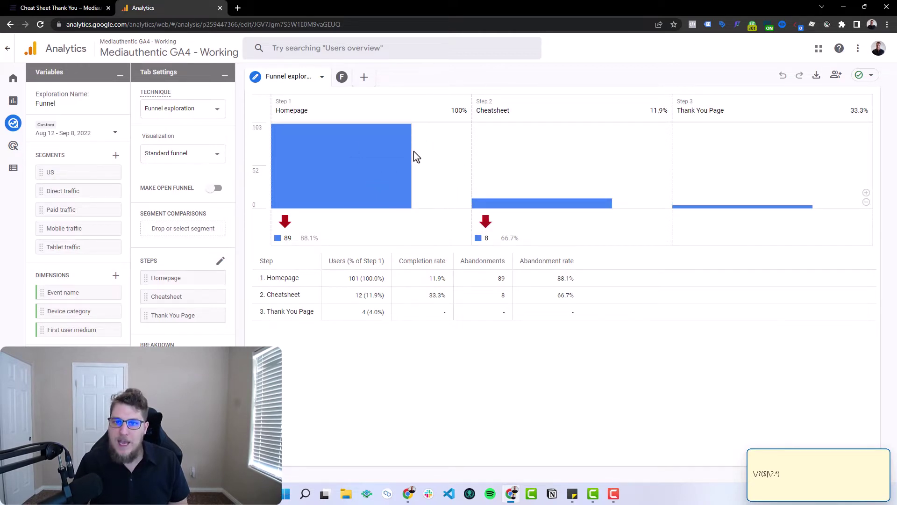
mouse_move(308, 154)
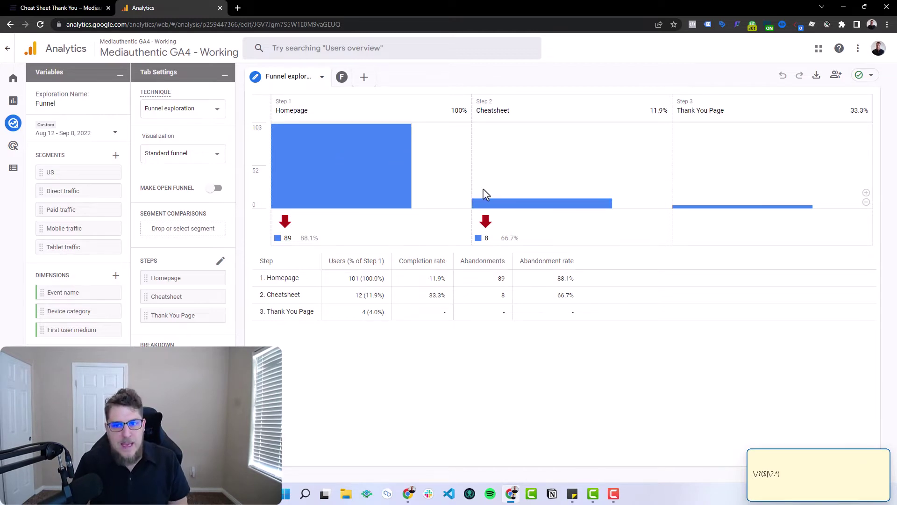
mouse_move(496, 206)
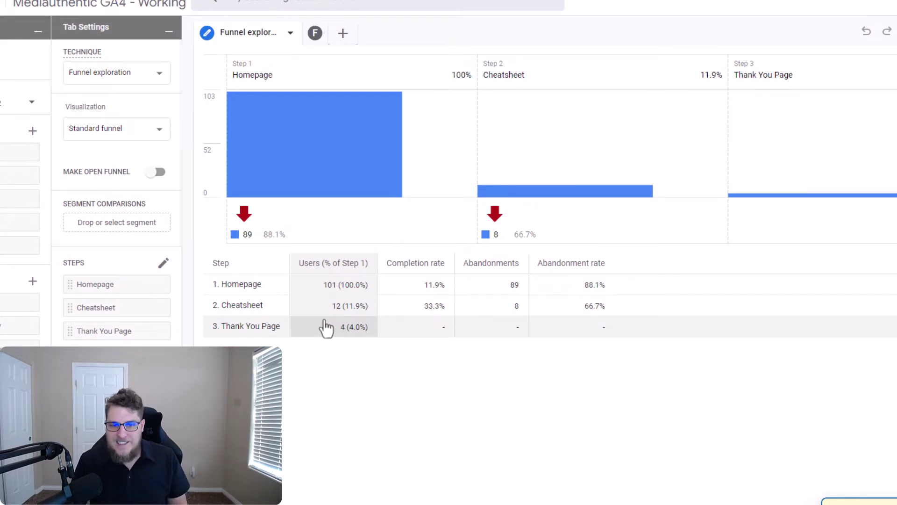
mouse_move(405, 108)
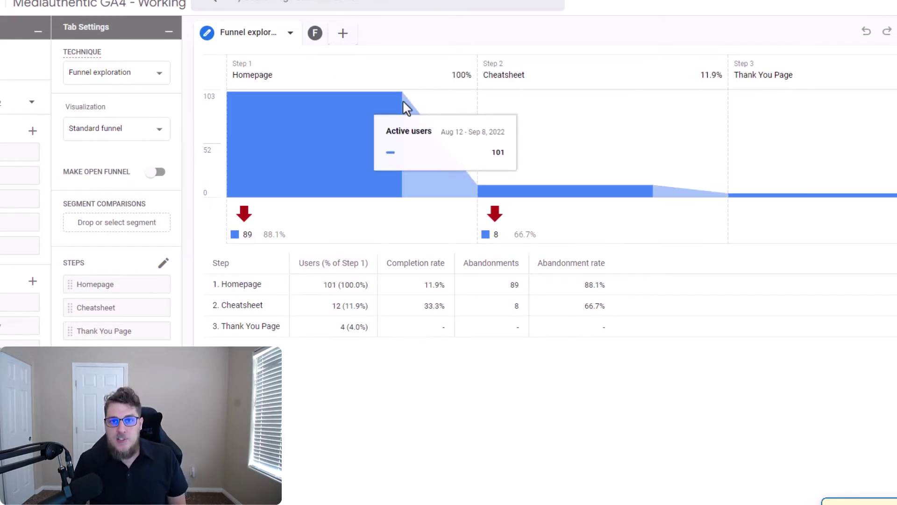
mouse_move(827, 197)
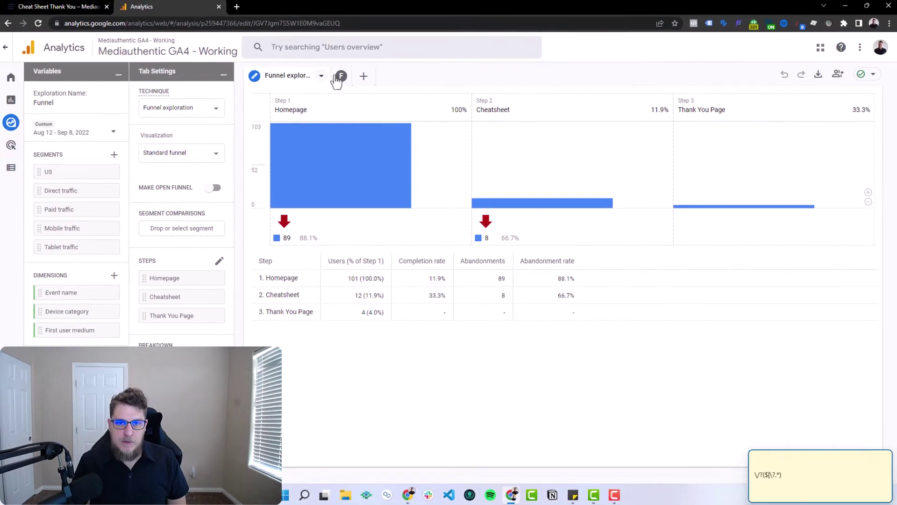
Step: In the empty F tab, set Step 1's event to page_view, giving 446 users
click(339, 79)
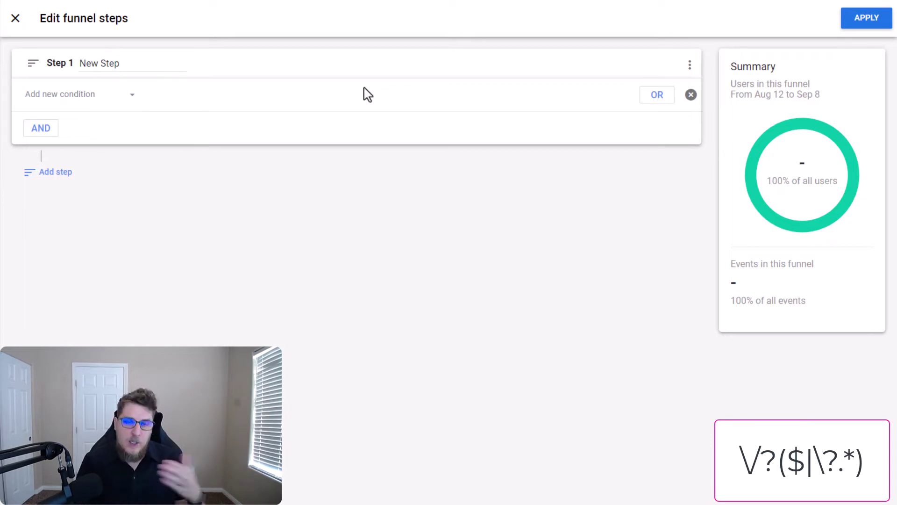
click(112, 100)
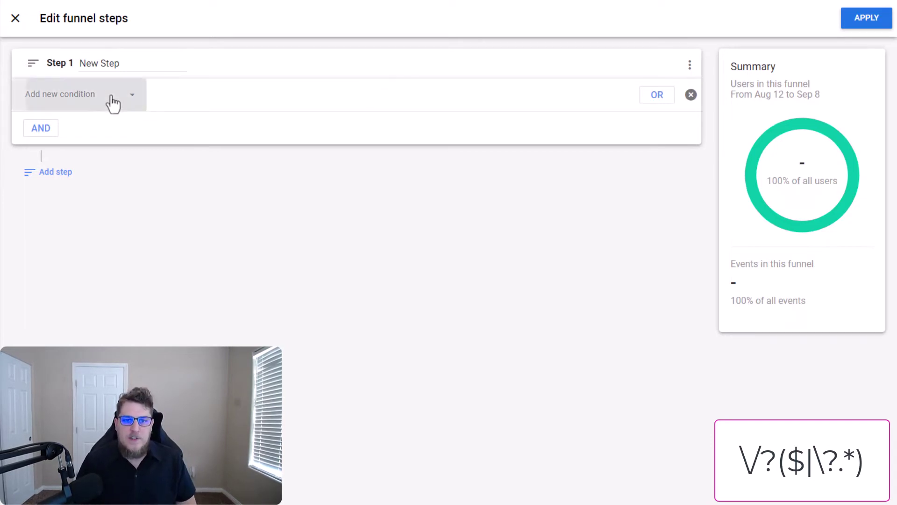
text(page)
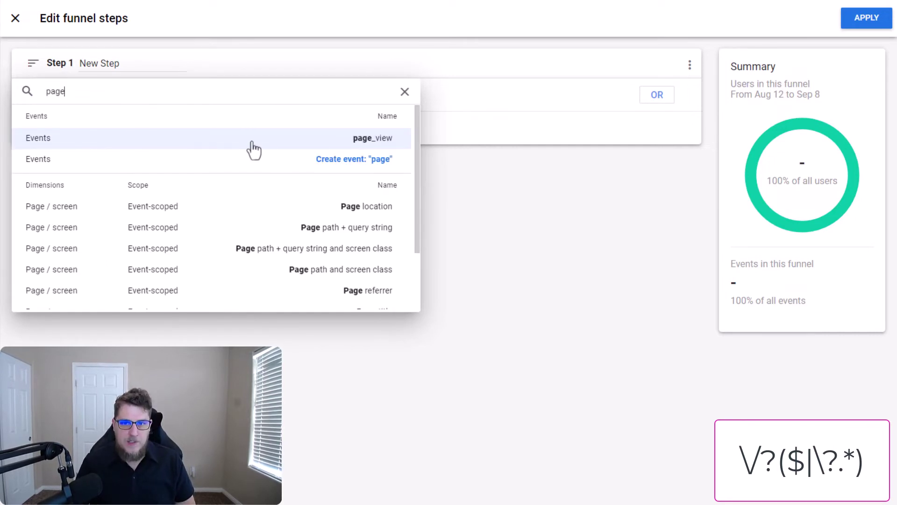
click(364, 147)
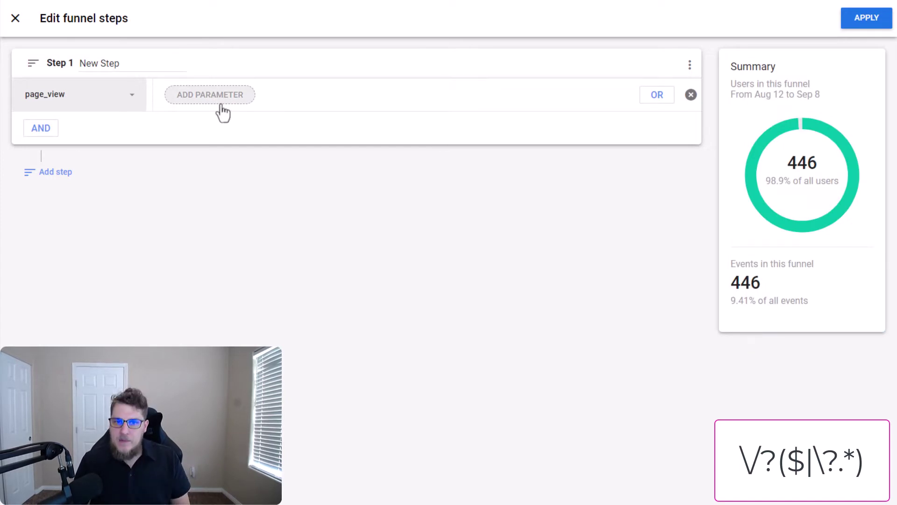
Step: Add a page_location parameter to Step 1's page_view condition, set to matches regex
click(217, 102)
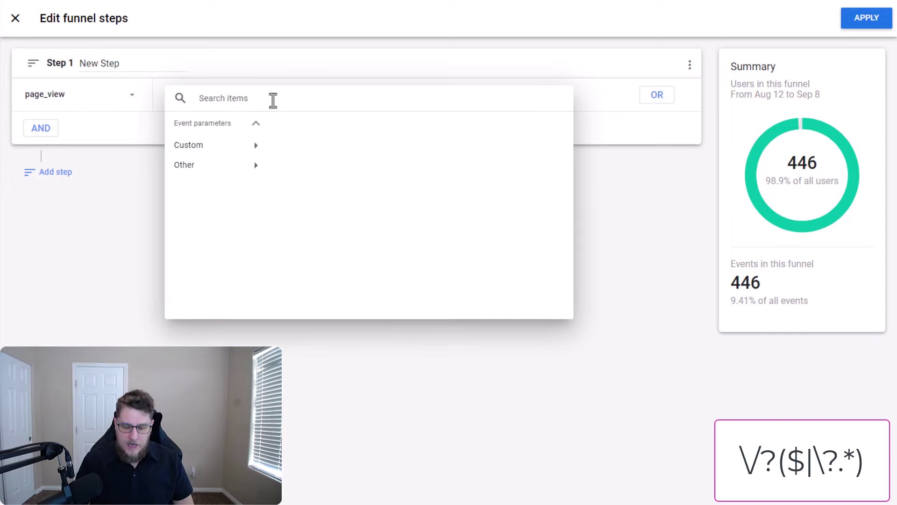
text(page)
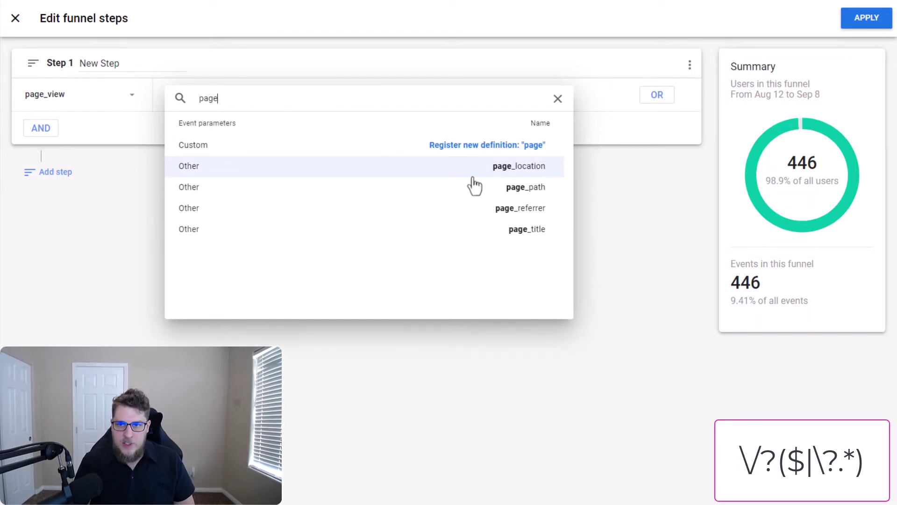
click(525, 177)
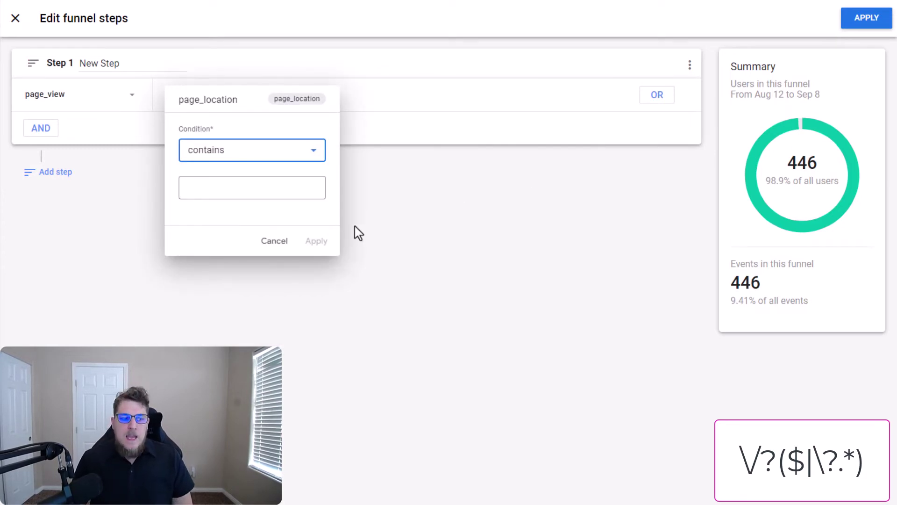
click(287, 154)
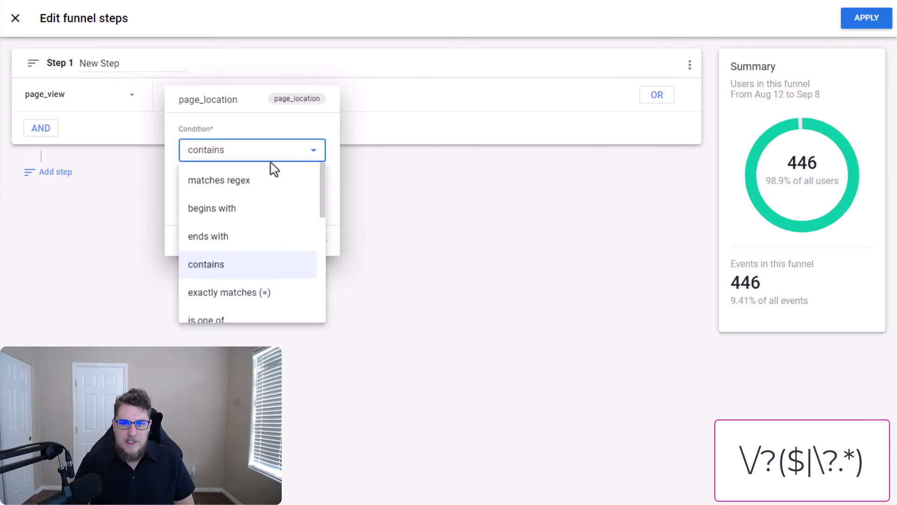
click(244, 182)
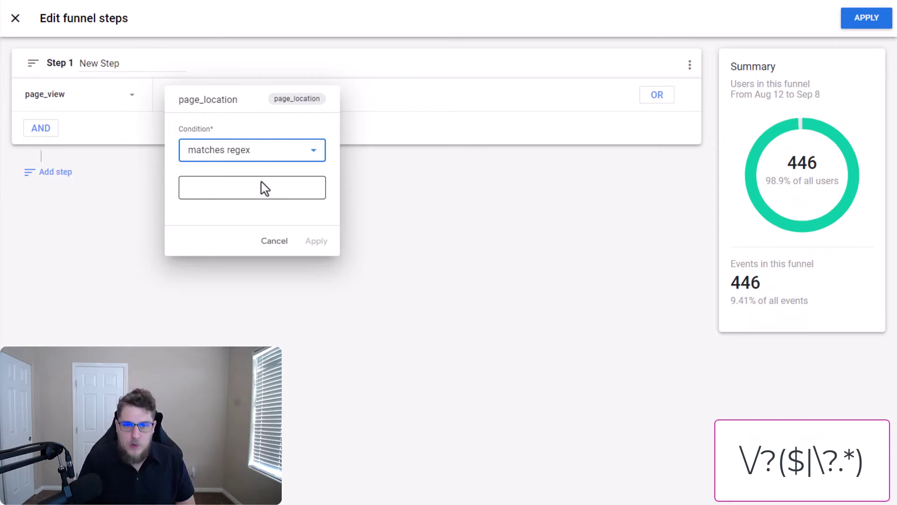
click(273, 186)
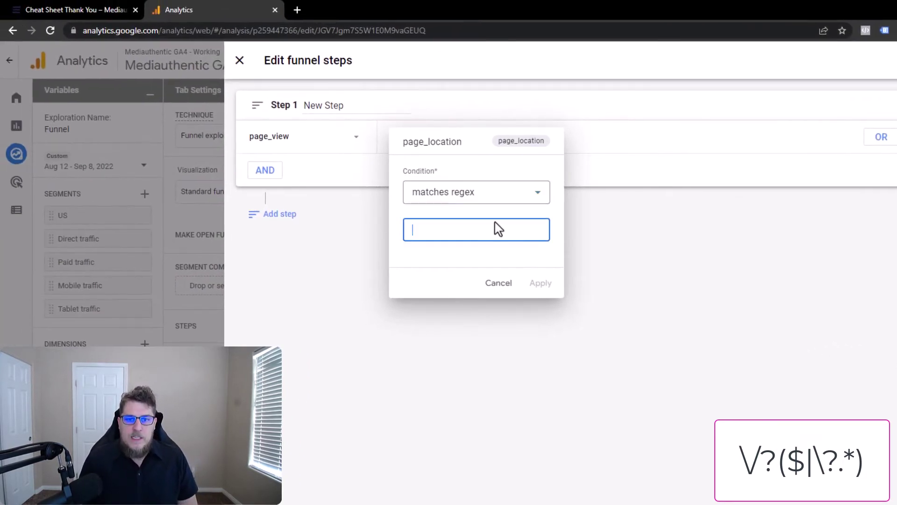
click(105, 9)
key(alt+Left)
key(alt+Left)
click(165, 32)
key(ctrl+c)
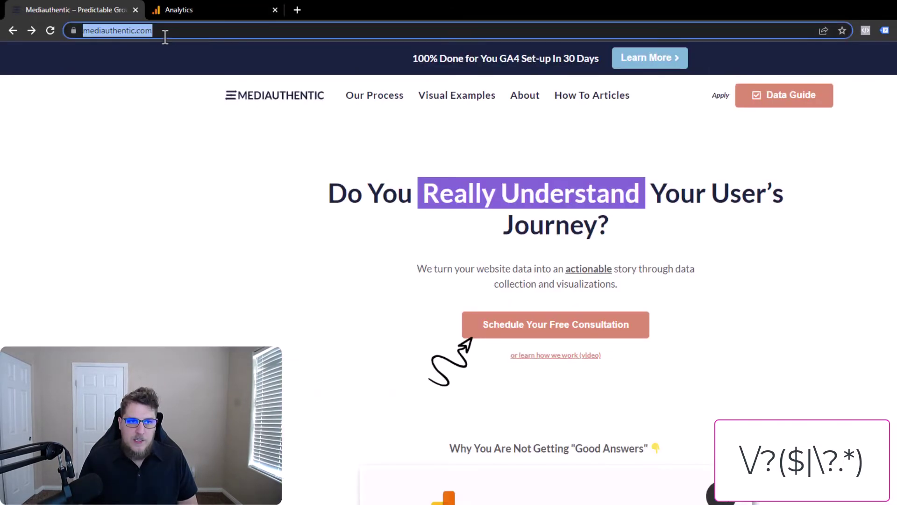
click(192, 10)
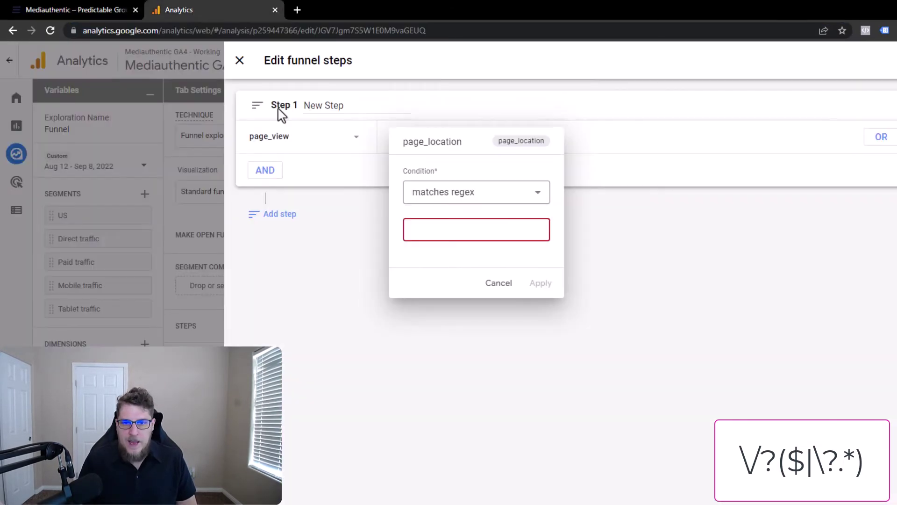
click(431, 229)
key(ctrl+v)
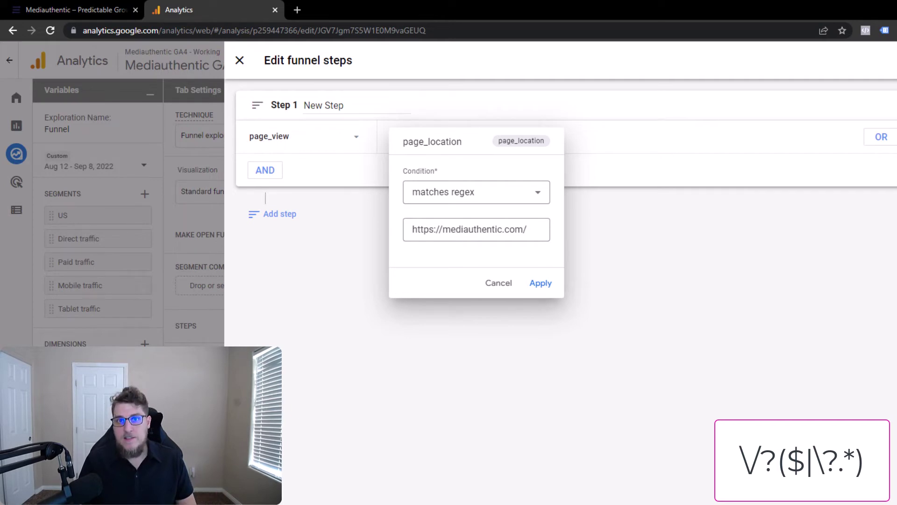
click(537, 238)
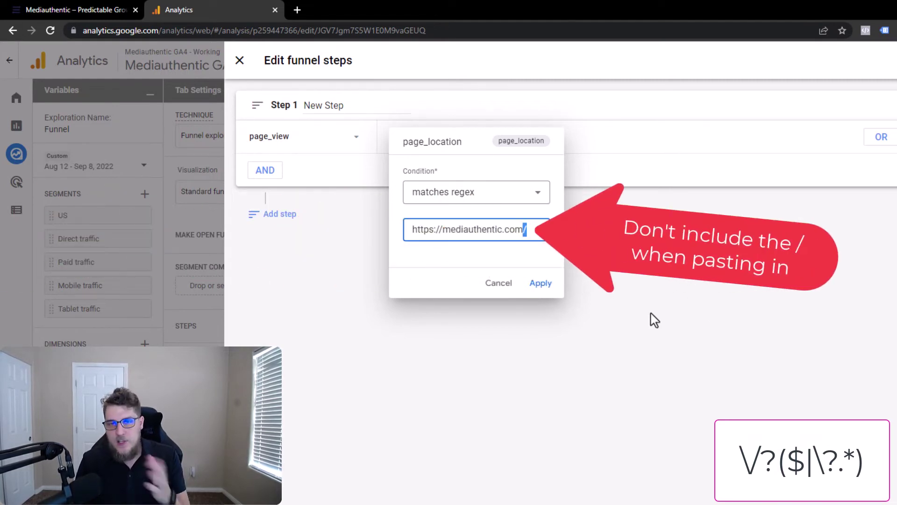
key(BackSpace)
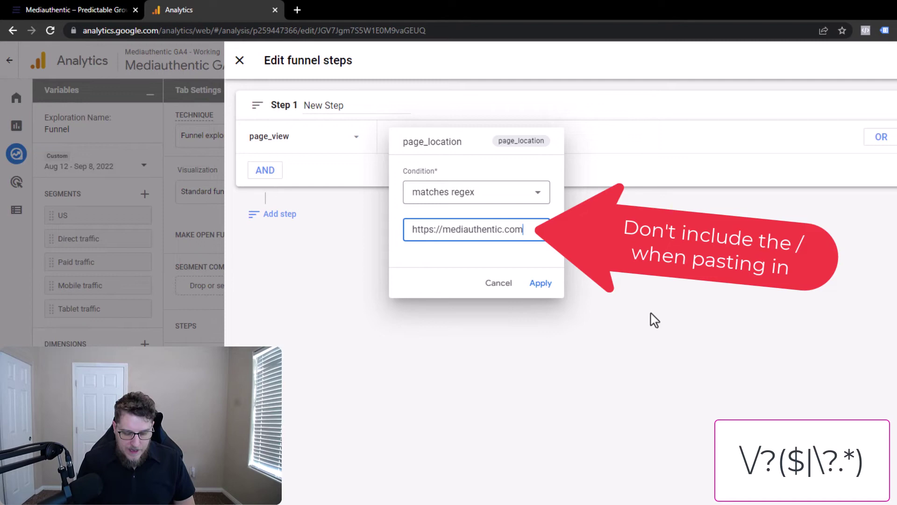
text(\/?($|\?.*))
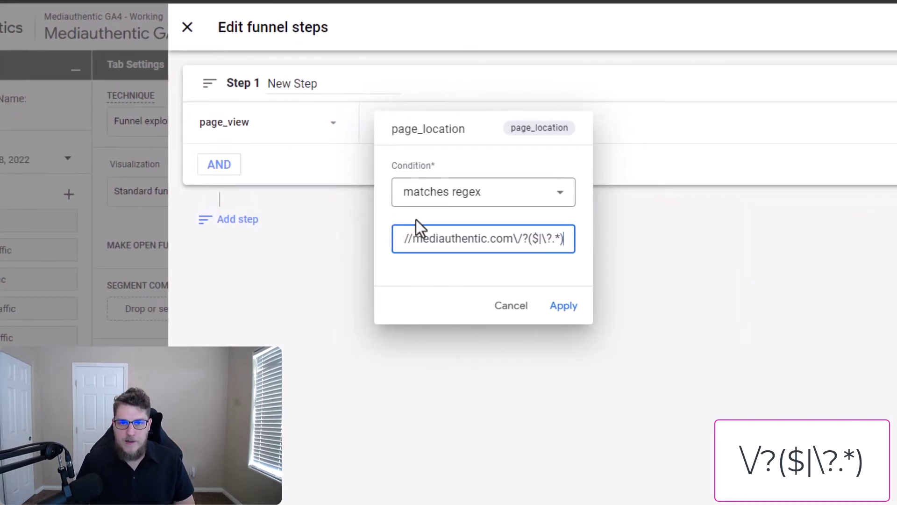
Step: Apply the regex, rename Step 1 to 'Homepage' (101 users), and add an empty Step 2
click(564, 305)
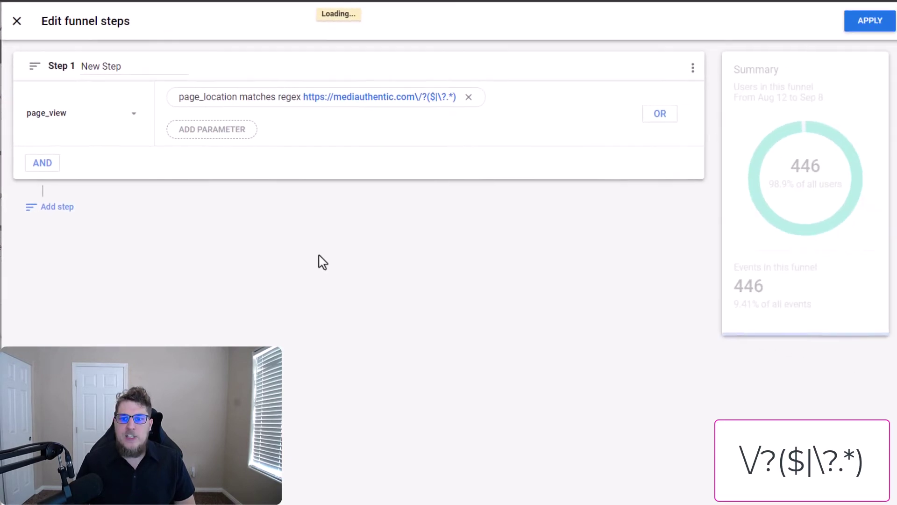
triple_click(122, 65)
text(Homepage)
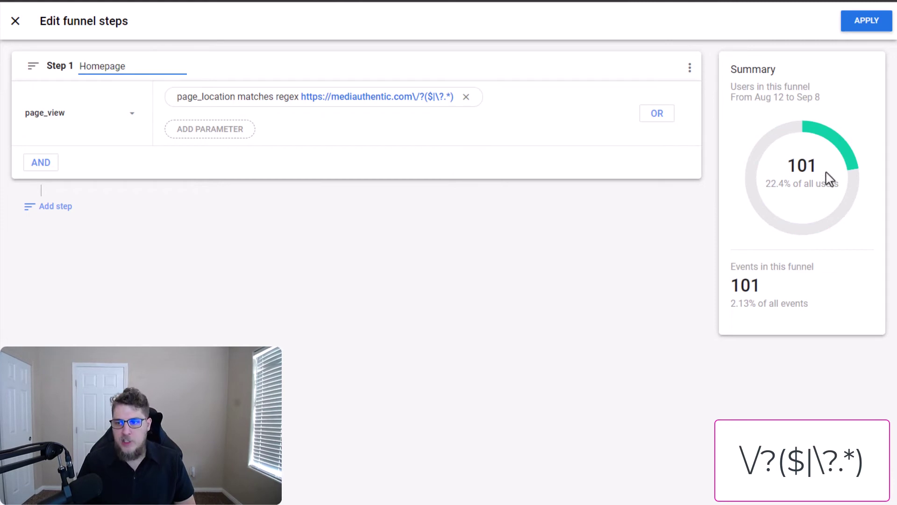
drag(731, 305, 761, 316)
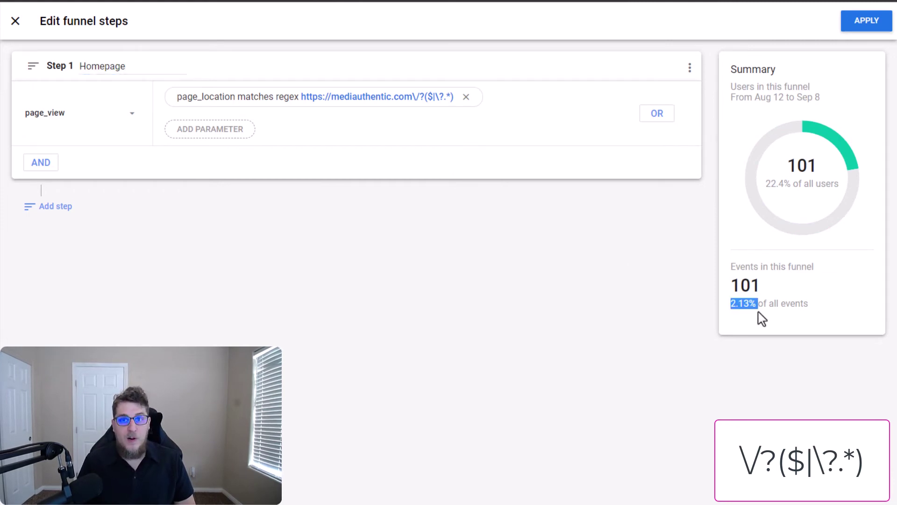
click(413, 309)
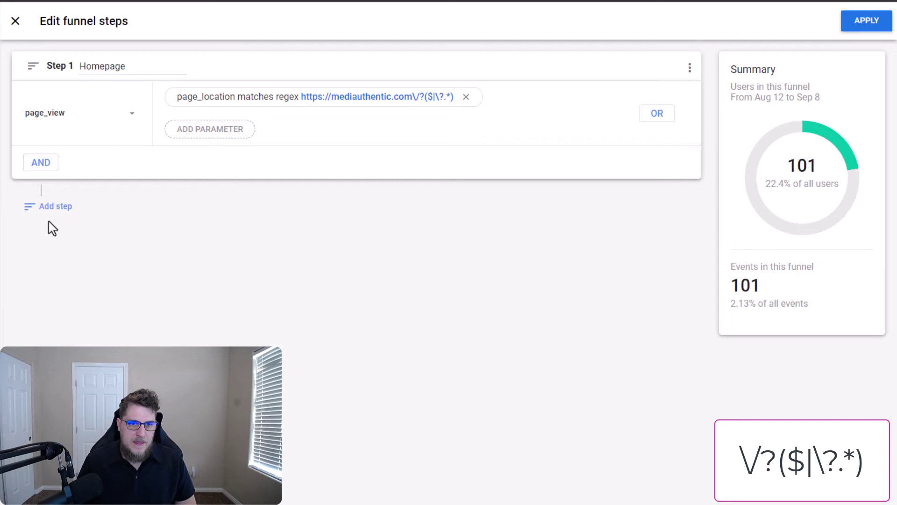
click(48, 208)
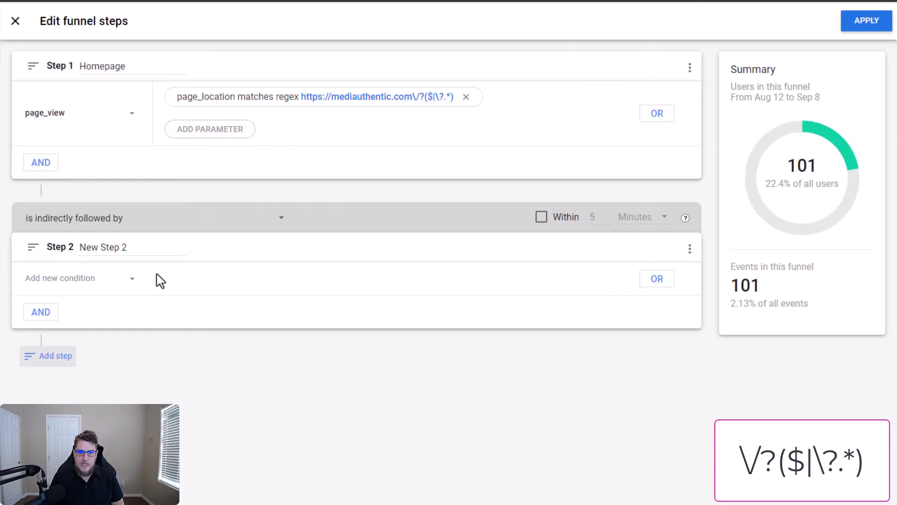
Step: Set Step 2 to page_view events with a page_location matches regex condition
click(88, 287)
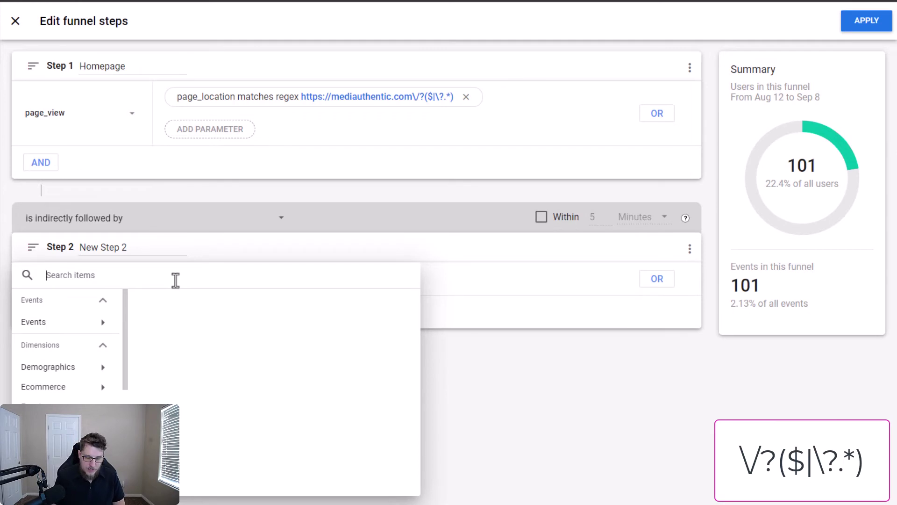
text(page)
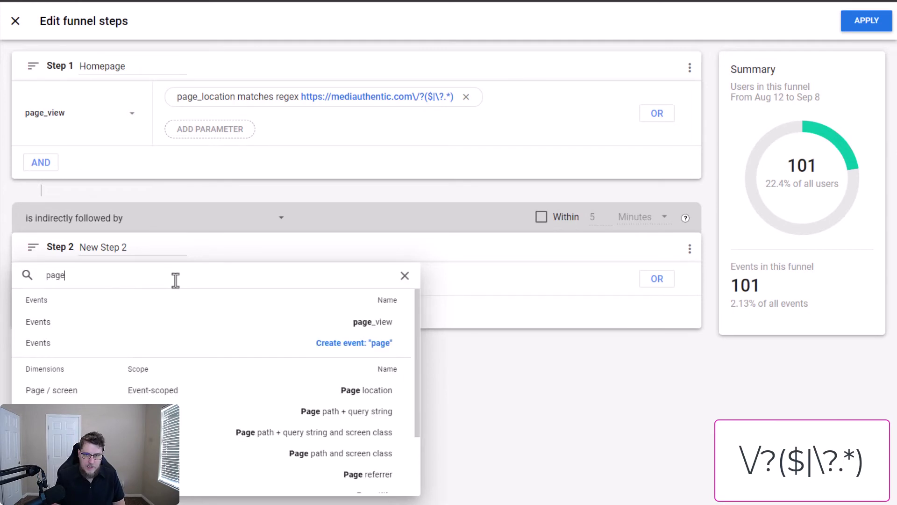
click(371, 321)
click(211, 279)
text(page)
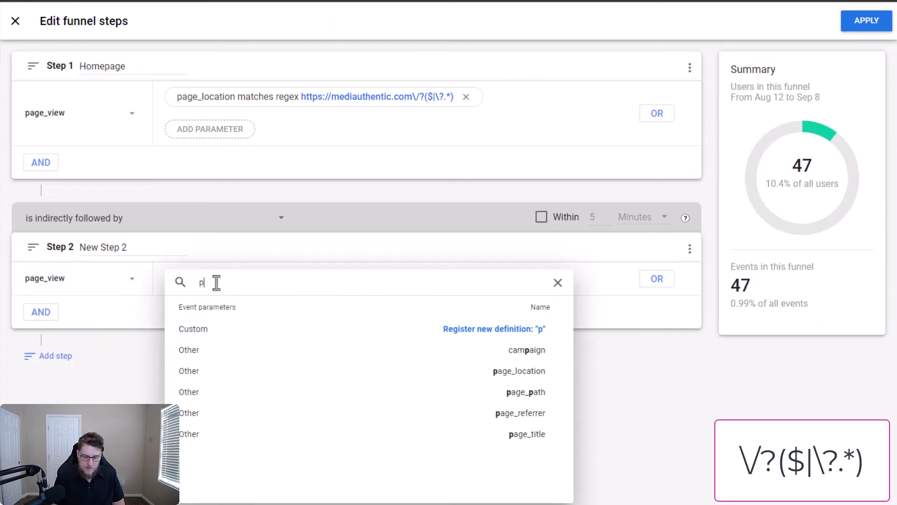
click(507, 357)
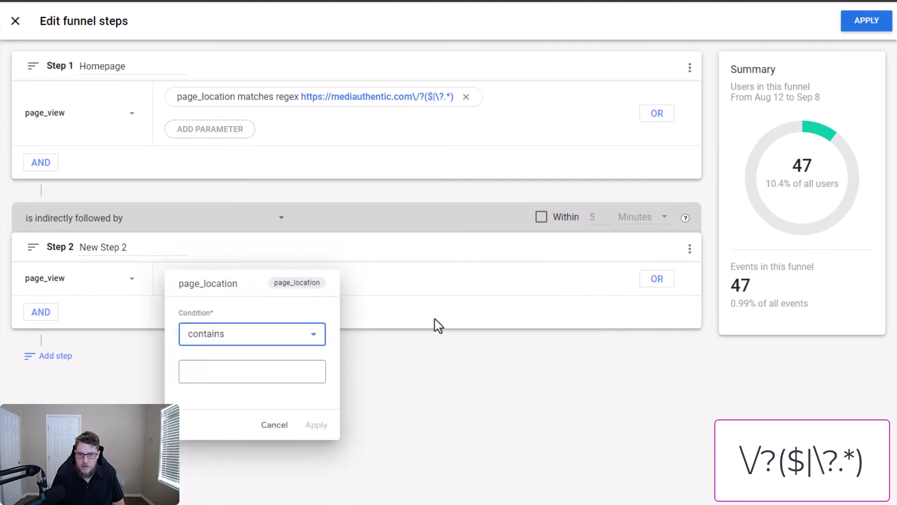
click(215, 344)
click(230, 365)
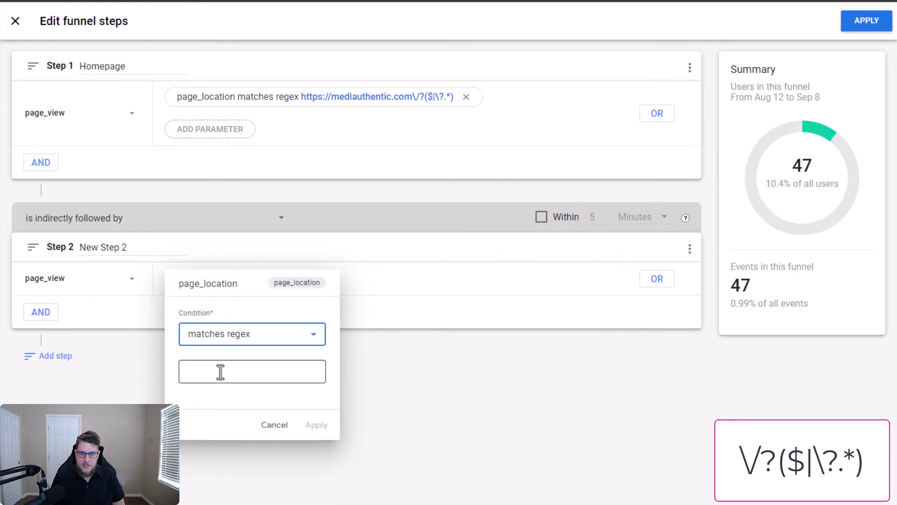
Step: Enter the cheatsheet URL regex, apply it, and name Step 2 'Saw Cheatsheet Page'
click(219, 370)
text(mediauthentic.com/cheatsheet)
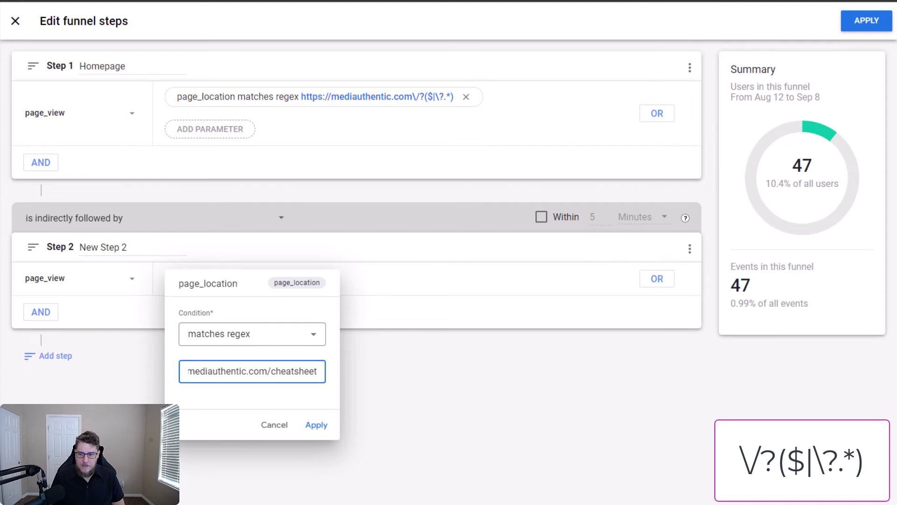
click(236, 371)
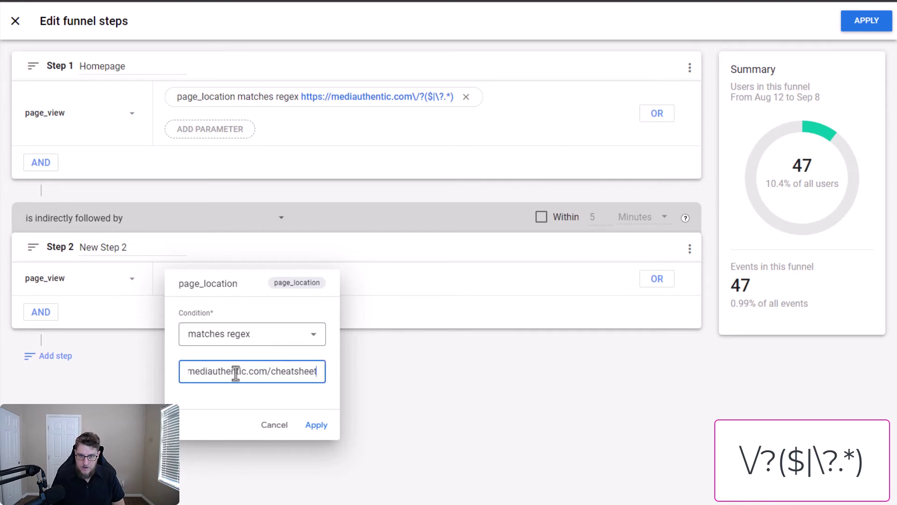
text(\/?($|\?.*))
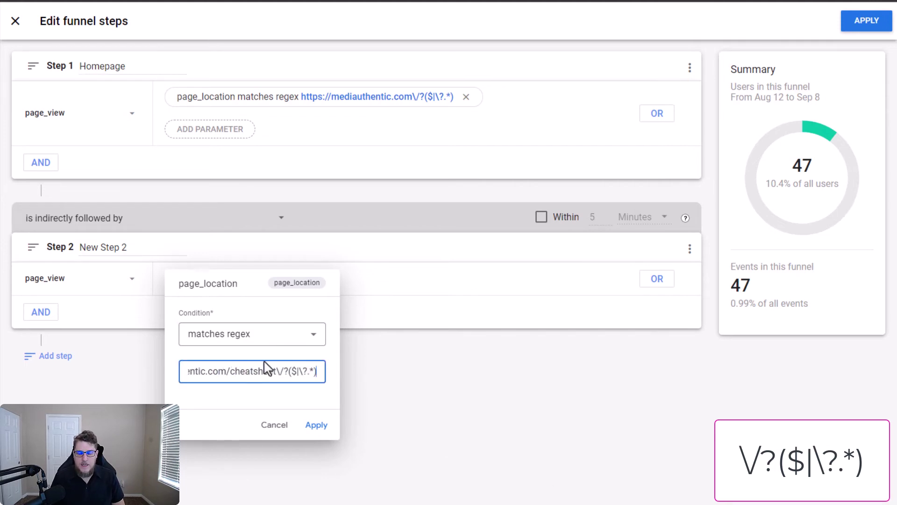
click(318, 426)
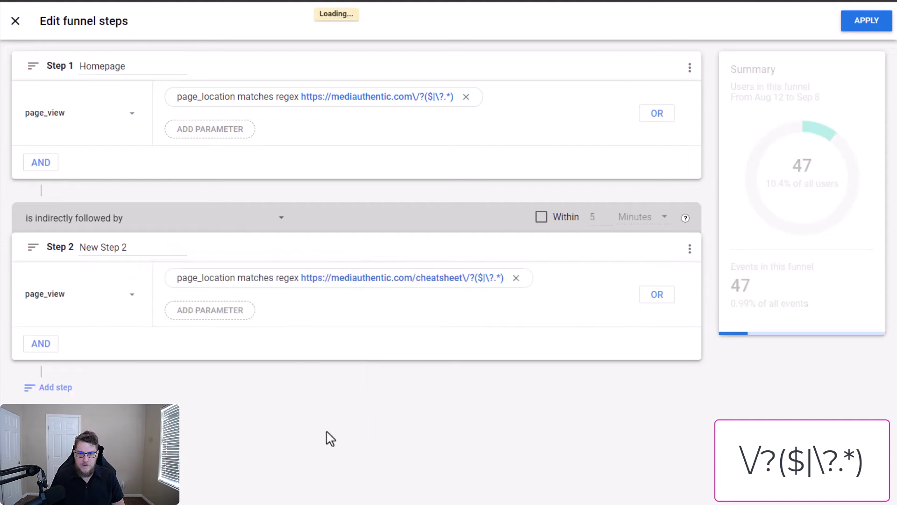
triple_click(147, 240)
text(Saw )
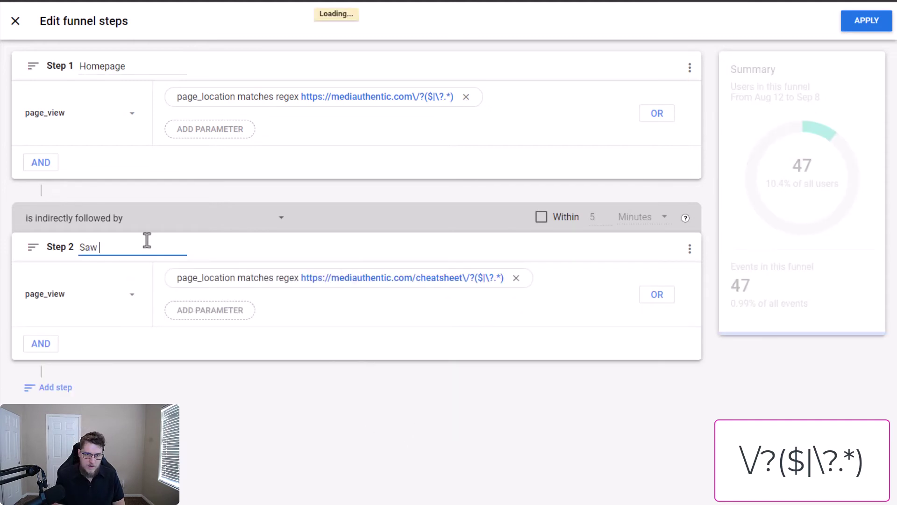
text(Cheatsheet Page)
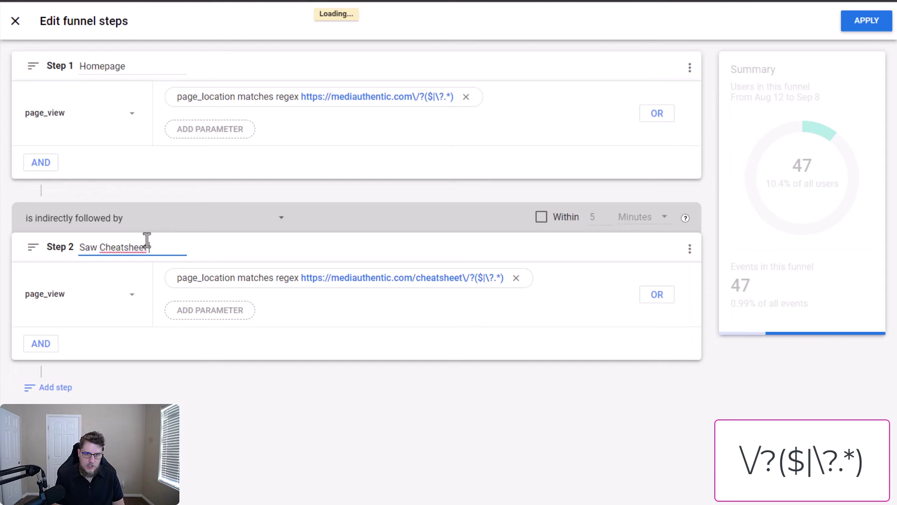
click(388, 436)
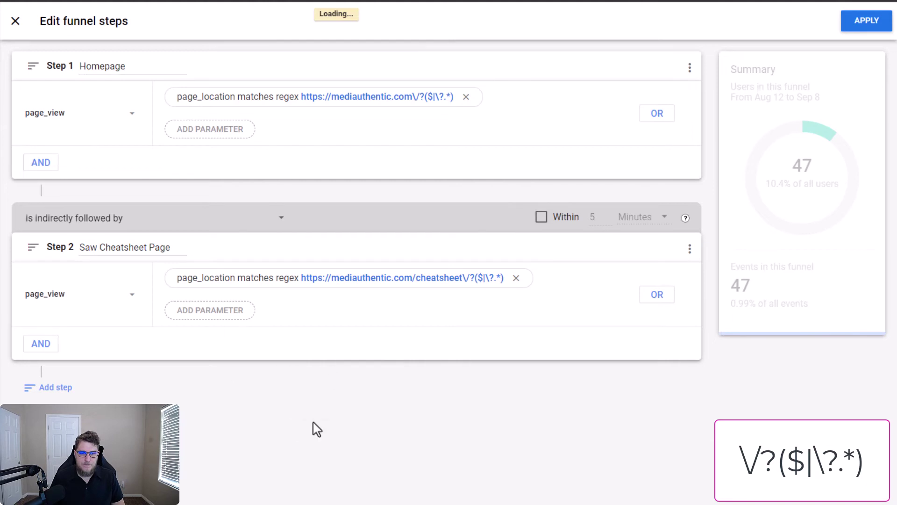
Step: Add a third funnel step using the page_view event
click(49, 388)
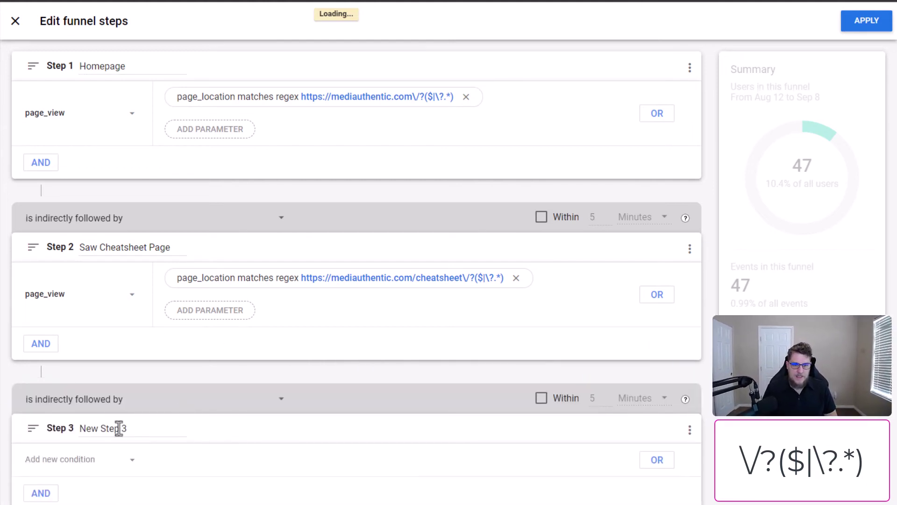
click(100, 471)
text(page)
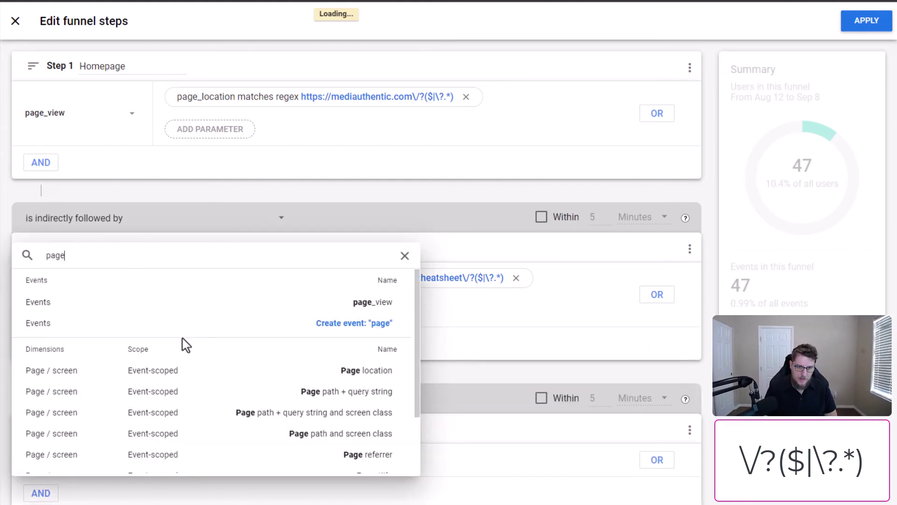
click(332, 308)
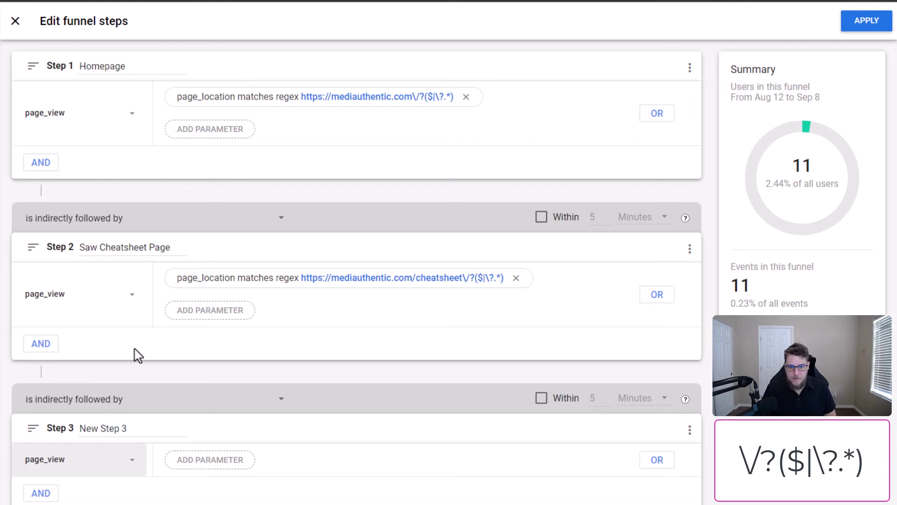
Step: Filter Step 3 by page_location matching the cheatsheet thank-you URL regex
click(201, 462)
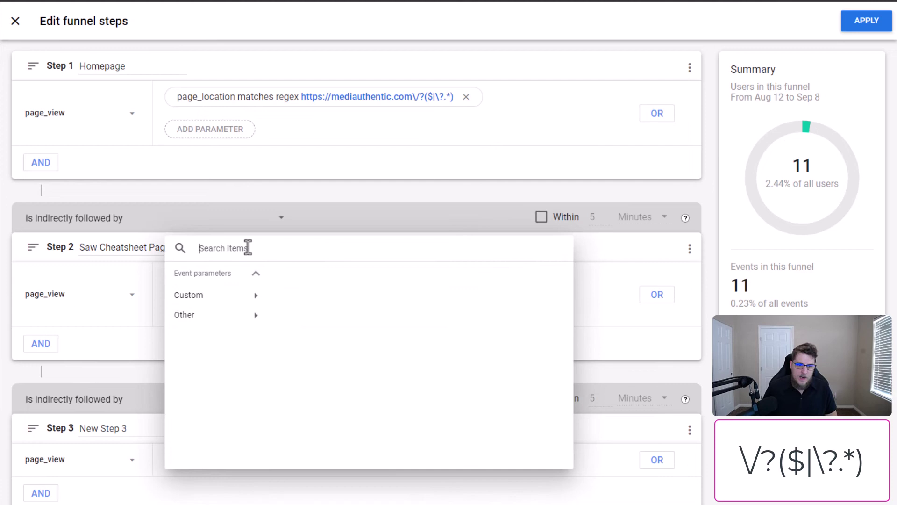
text(page)
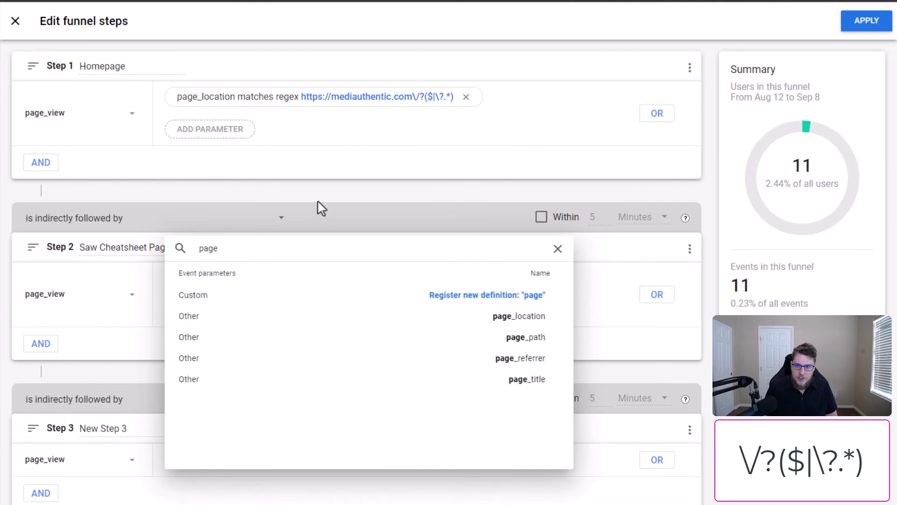
click(485, 317)
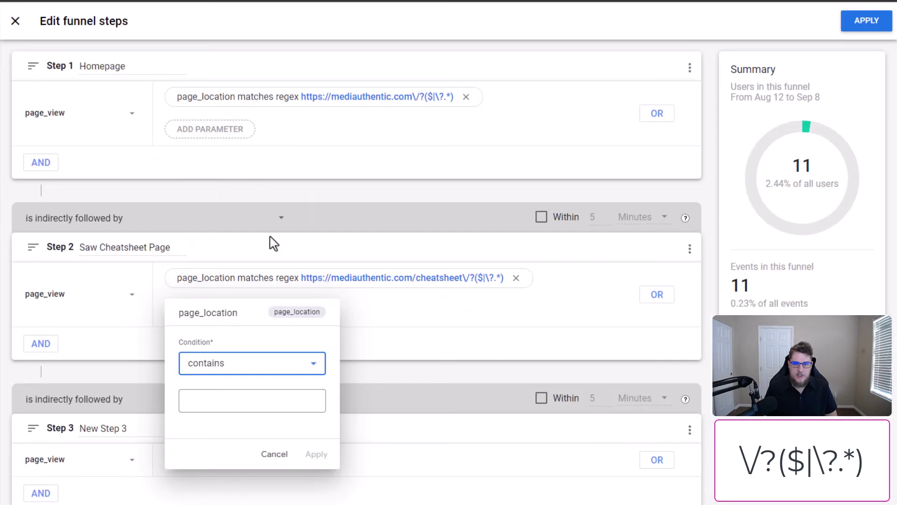
click(254, 365)
click(235, 397)
click(255, 403)
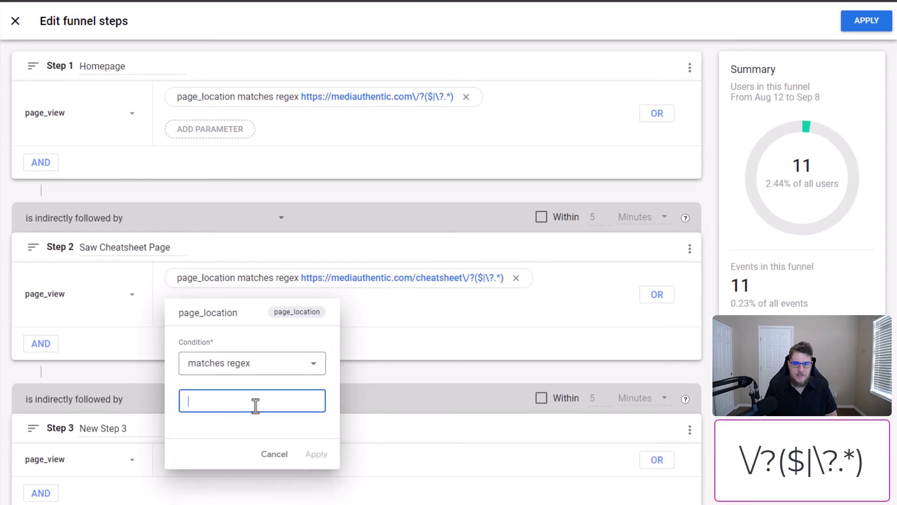
key(ctrl+v)
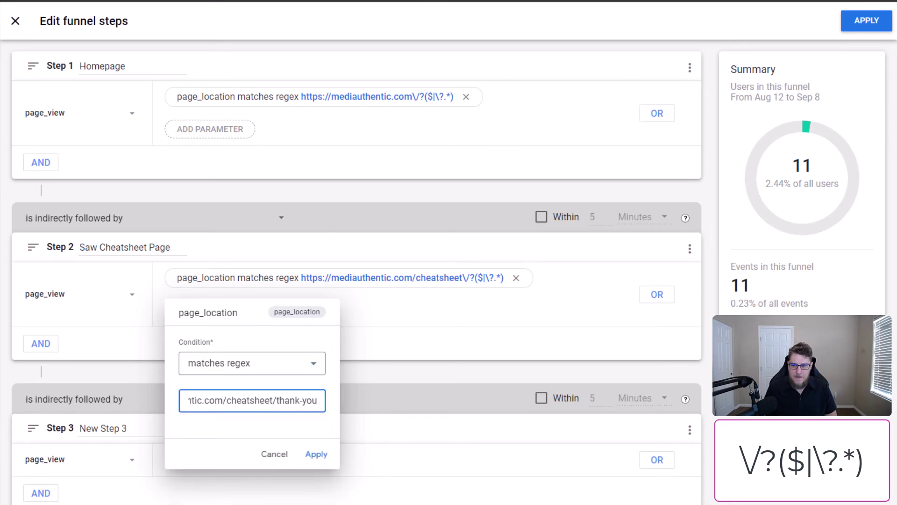
key(Tab)
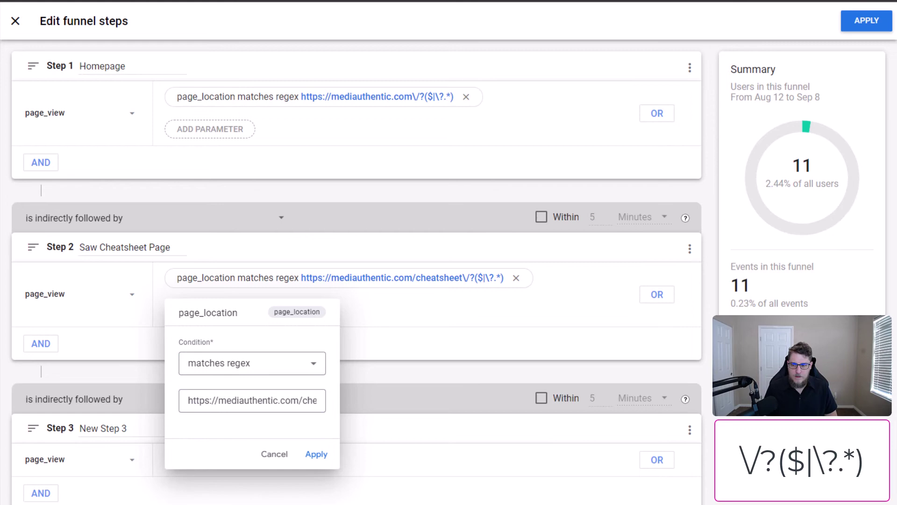
click(309, 400)
key(End)
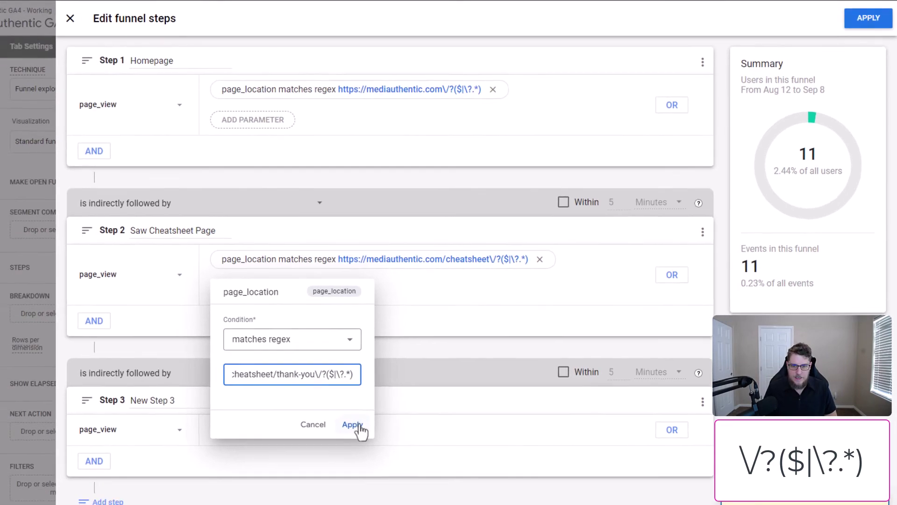
Step: Name Step 3 'Download Thank You Page' and apply the funnel (101, 12, 4 users)
click(316, 453)
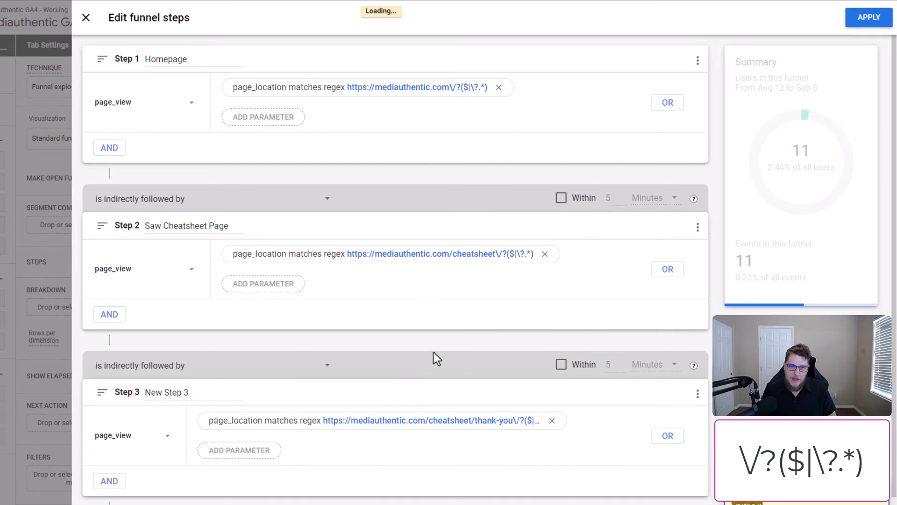
click(186, 391)
text(Downl)
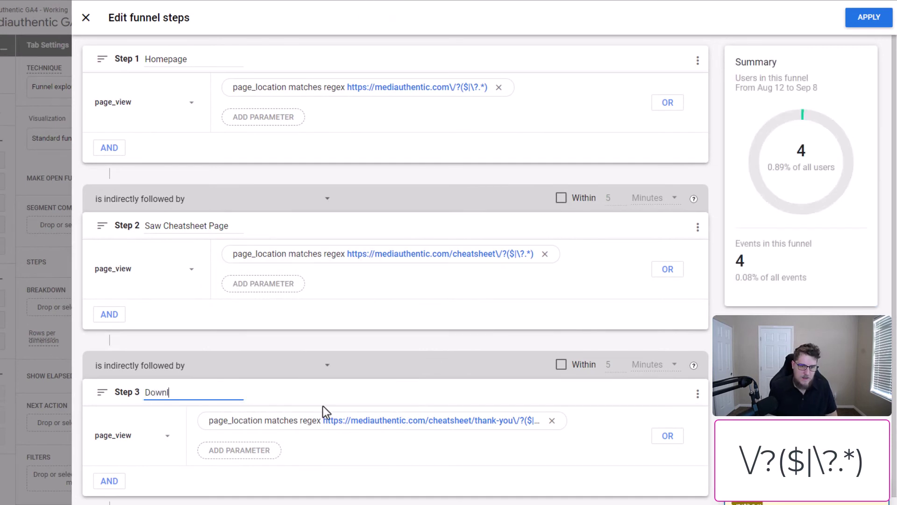
text(oad)
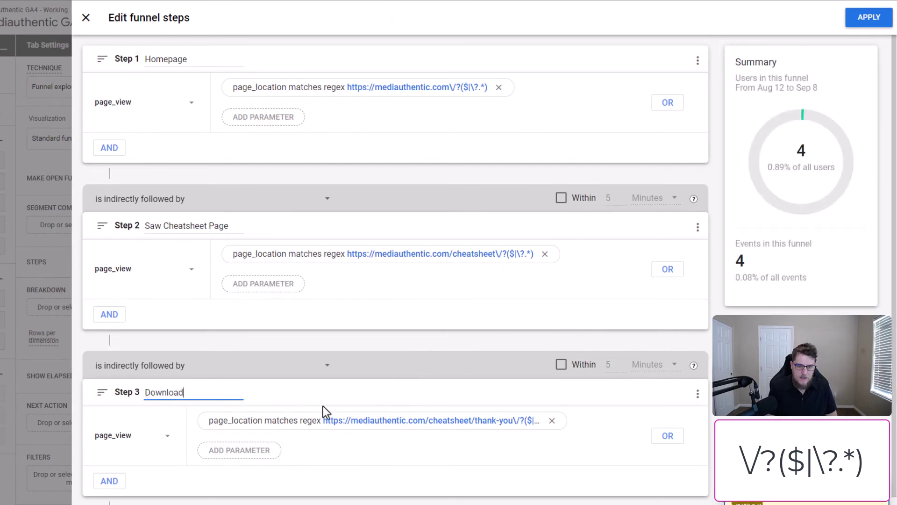
text( Thank You Page)
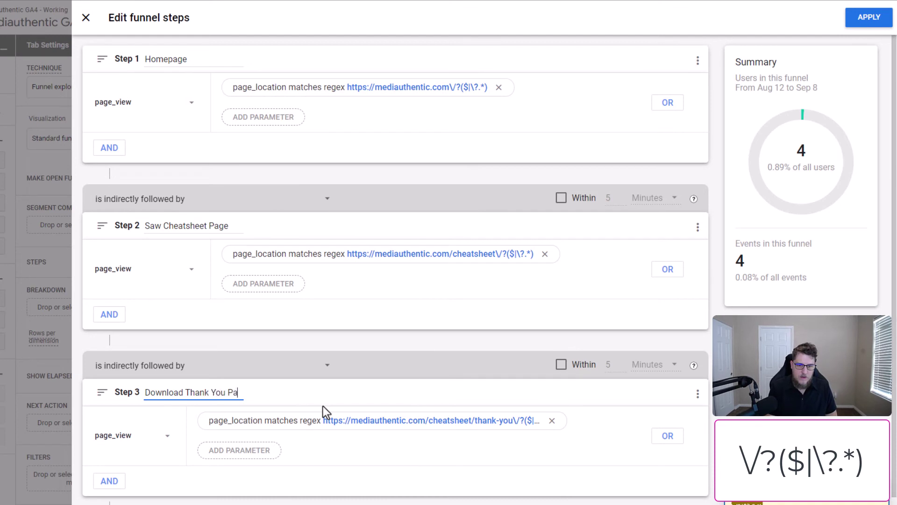
click(429, 338)
scroll(430, 338, down, 1)
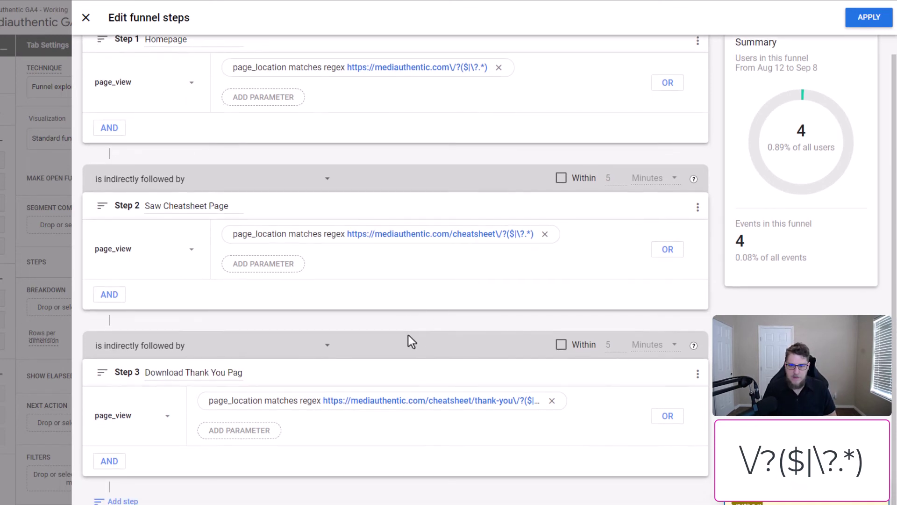
scroll(654, 220, up, 1)
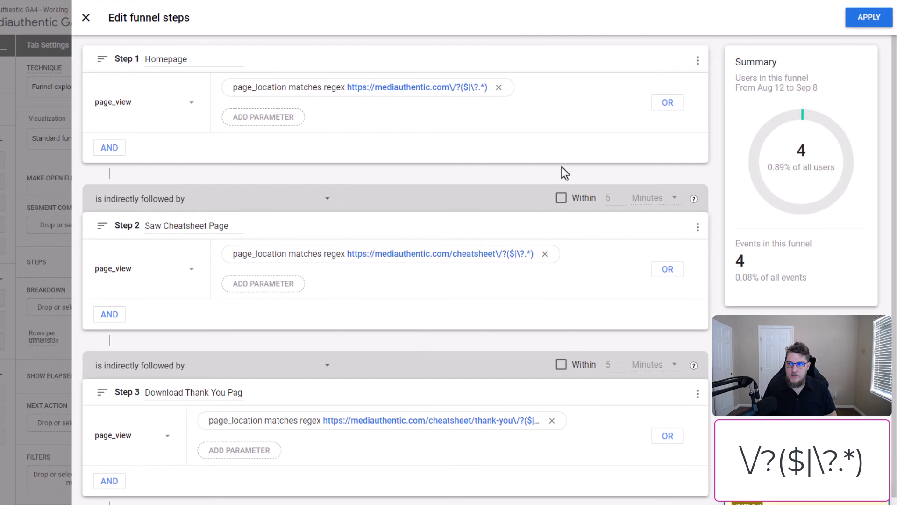
click(870, 19)
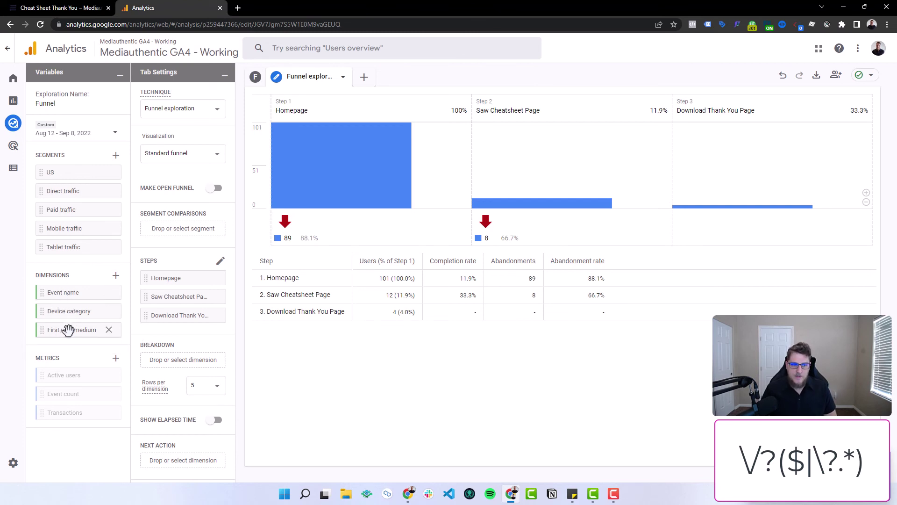
Step: Add Device category as the breakdown, showing all 4 thank-you users on desktop, 0 on mobile
drag(65, 311, 171, 362)
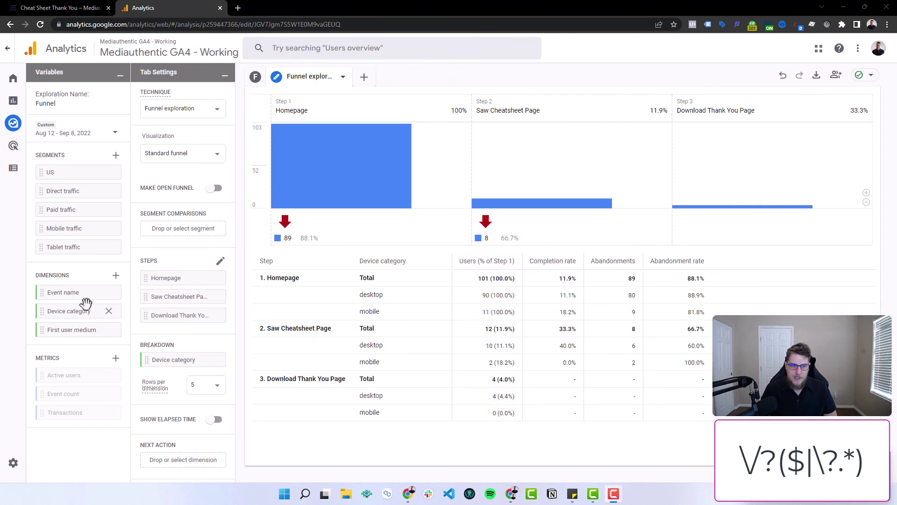
mouse_move(86, 325)
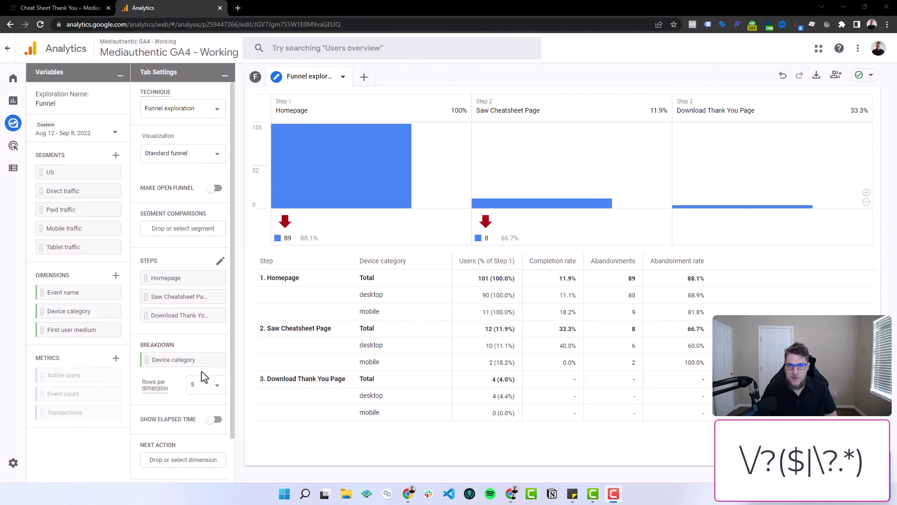